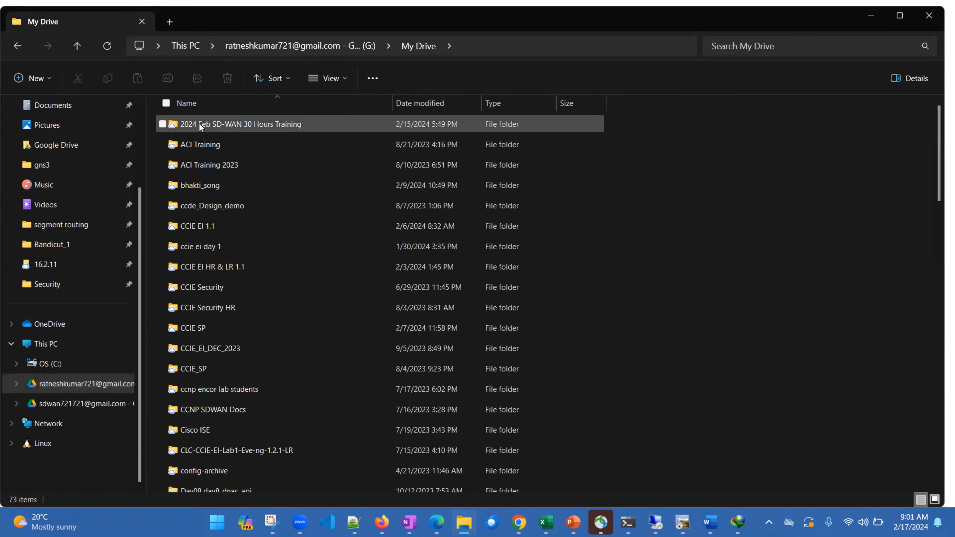
# Open the 16.2.11 folder inside 2024 Feb SD-WAN 30 Hours Training, CCNP SDWAN, Working
pyautogui.click(209, 124)
pyautogui.doubleClick(209, 125)
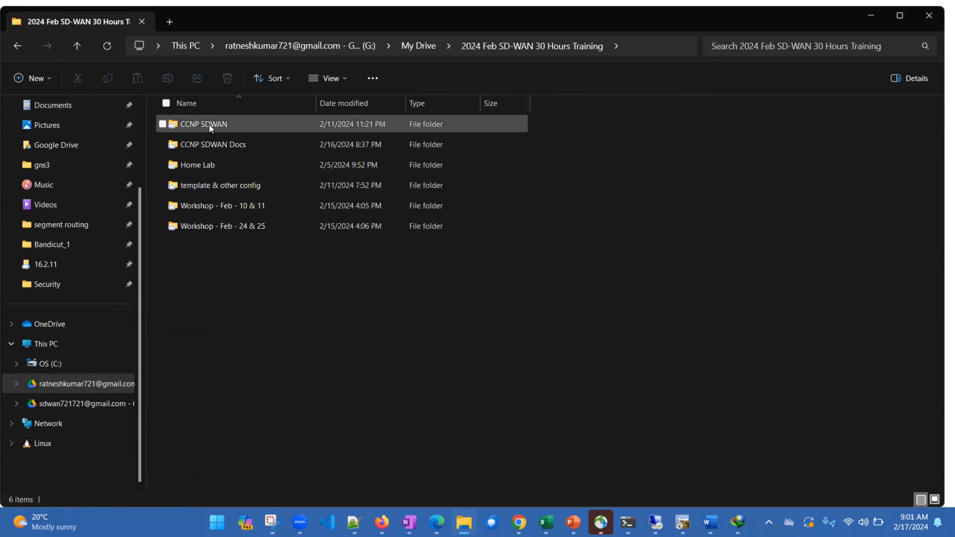
pyautogui.doubleClick(209, 165)
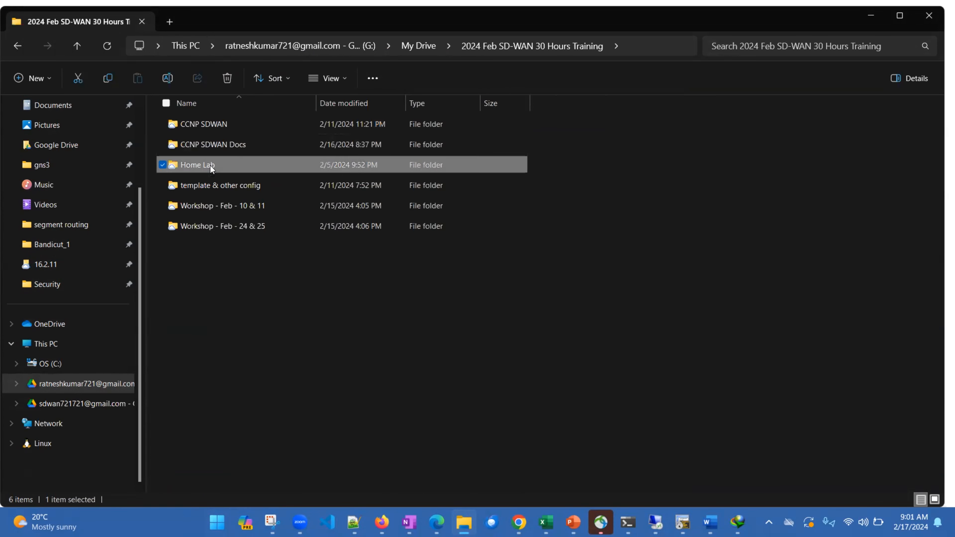
pyautogui.click(495, 47)
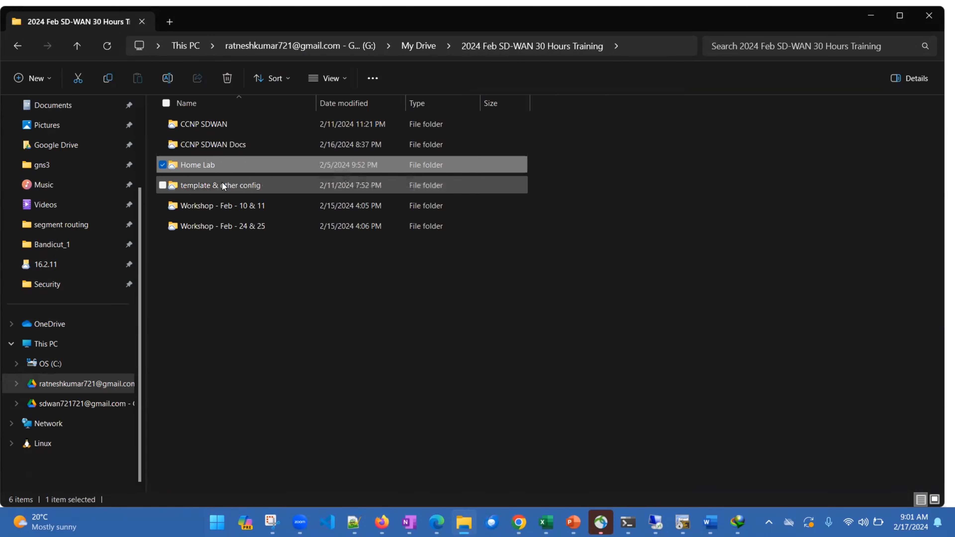
pyautogui.doubleClick(212, 127)
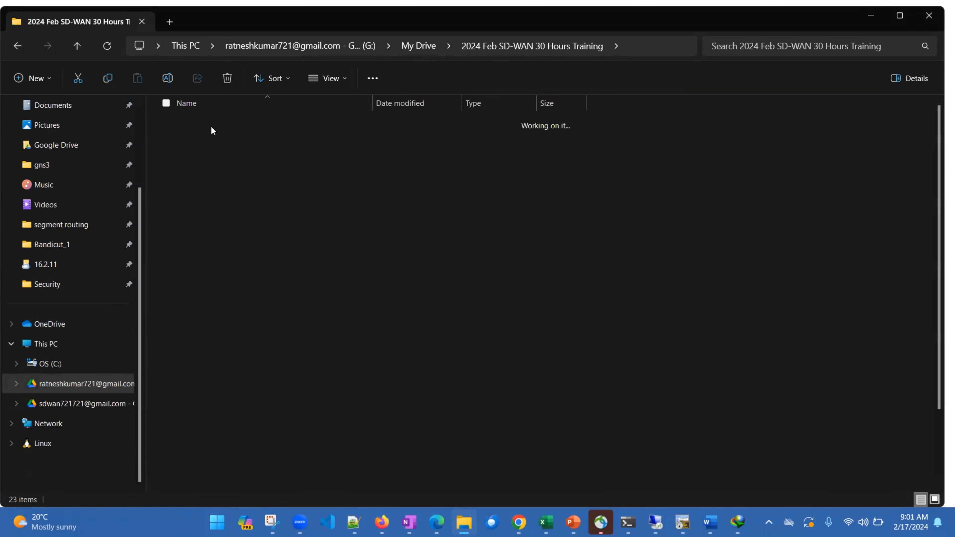
pyautogui.doubleClick(200, 186)
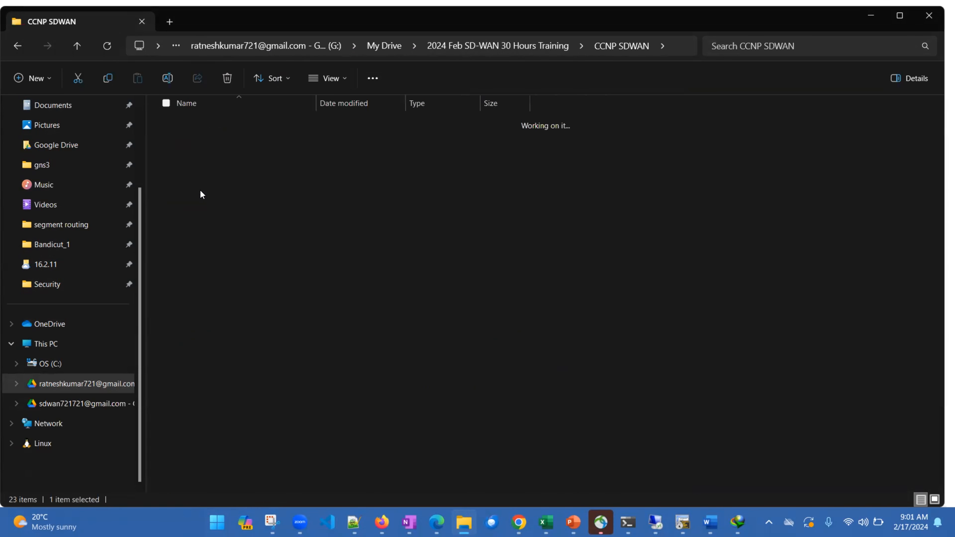
pyautogui.doubleClick(202, 125)
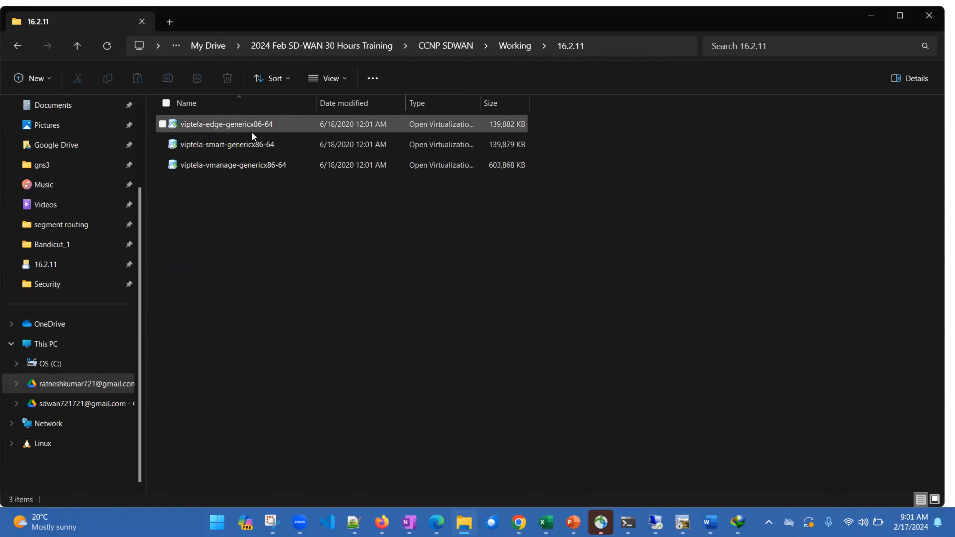
# Open the viptela-vmanage-genericx86-64 image in VMware Workstation and import it as a virtual machine named vmanage1
pyautogui.click(241, 165)
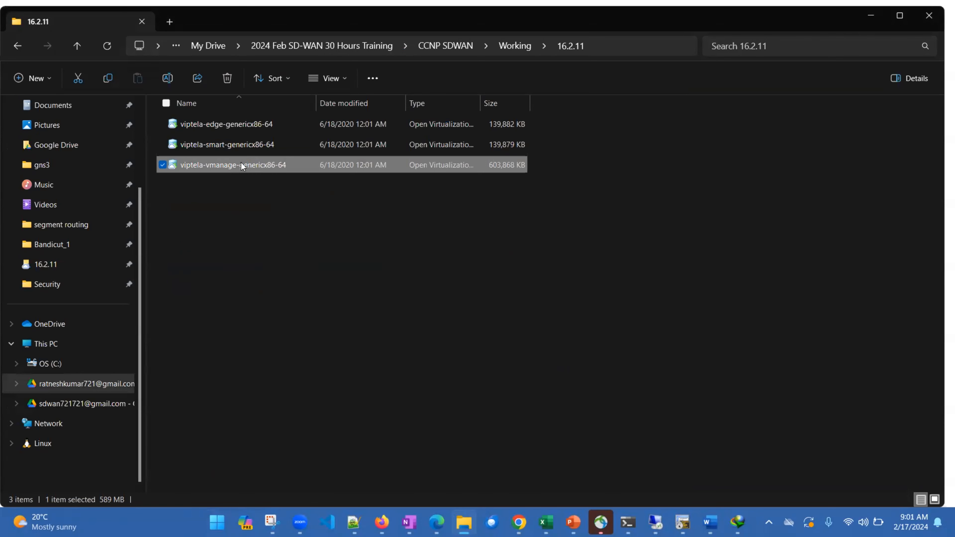
pyautogui.doubleClick(259, 170)
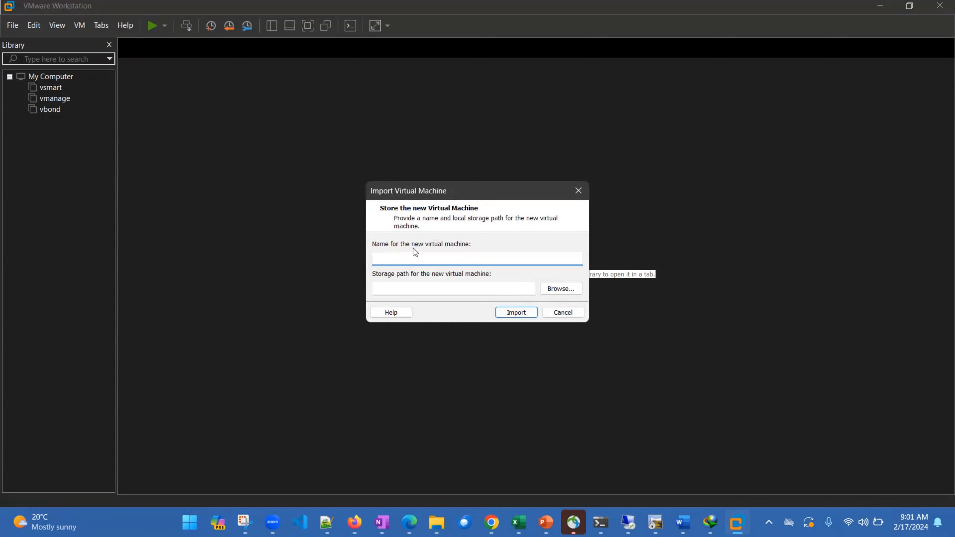
pyautogui.write('vmanage1')
pyautogui.hotkey('ctrl', 'a')
pyautogui.press('Return')
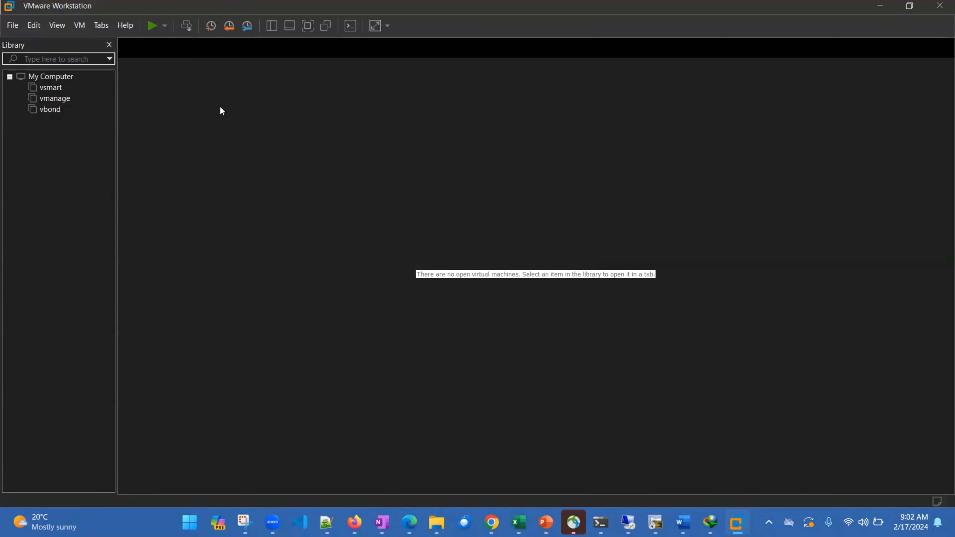
# Edit the vmanage1 virtual machine settings and connect its network adapter to the custom network VMnet1 (Host-only)
pyautogui.click(185, 108)
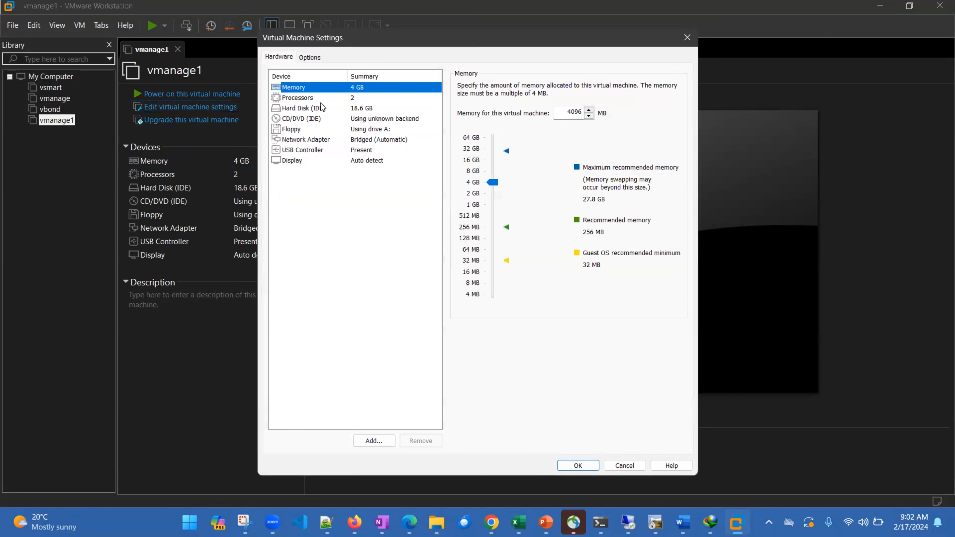
pyautogui.click(305, 143)
pyautogui.click(461, 180)
pyautogui.click(486, 195)
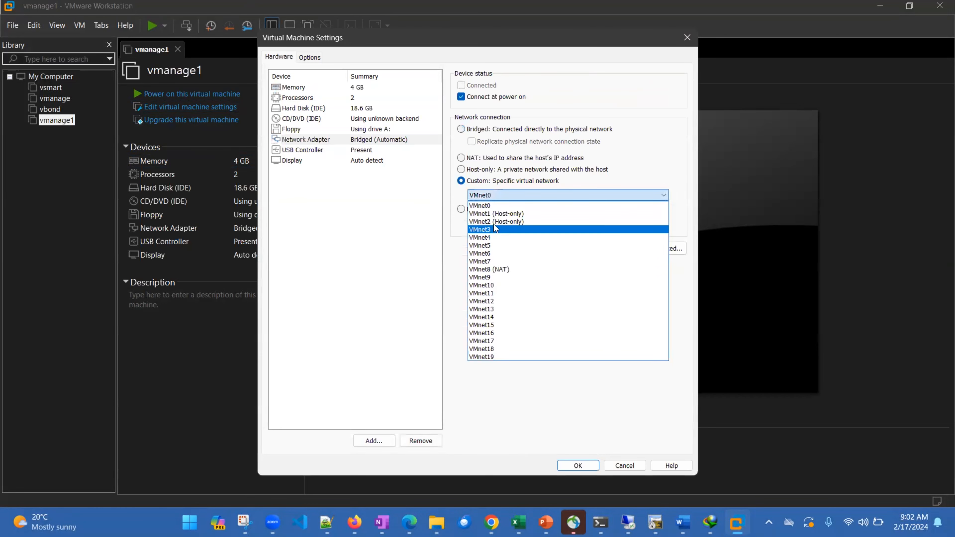
pyautogui.click(489, 205)
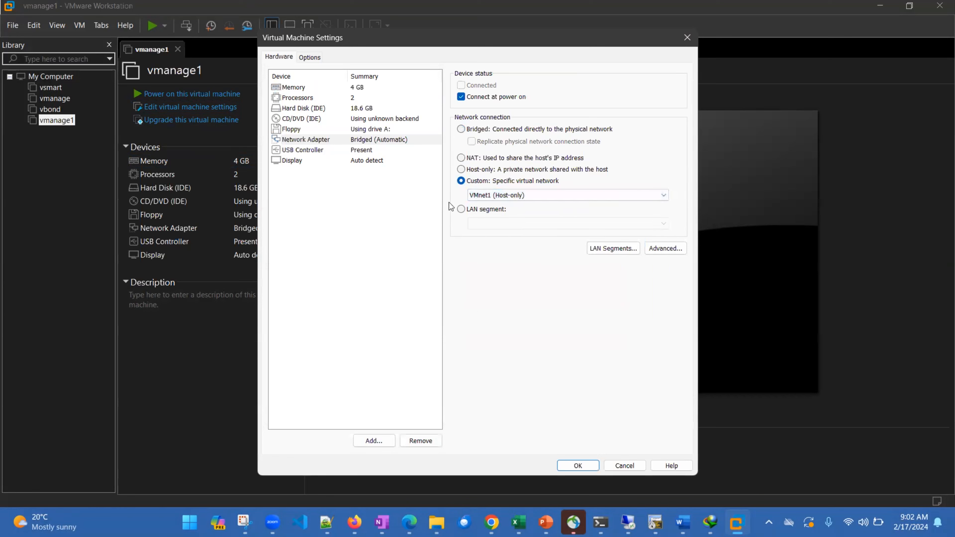
# Add a second network adapter to vmanage1 and connect it to the custom network VMnet2 (Host-only)
pyautogui.click(381, 440)
pyautogui.click(374, 440)
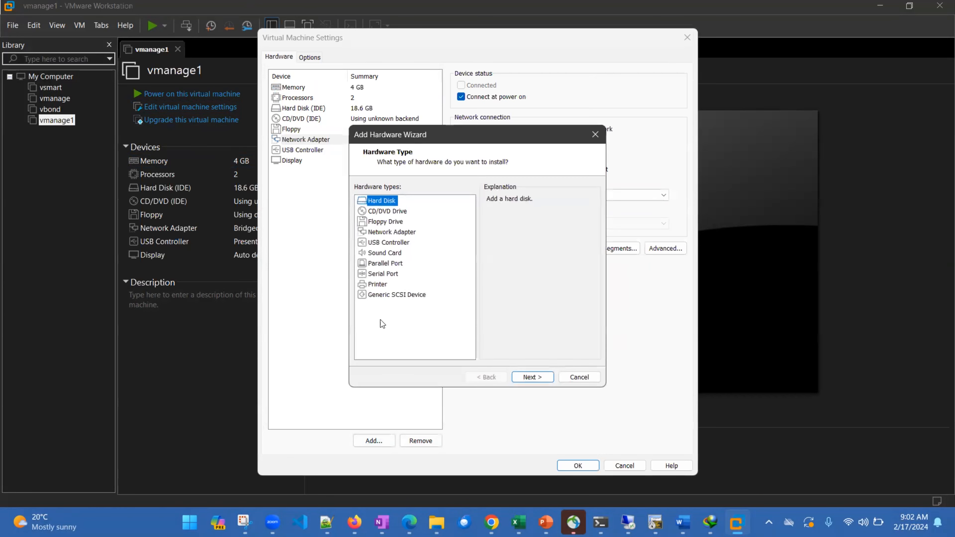
pyautogui.click(394, 231)
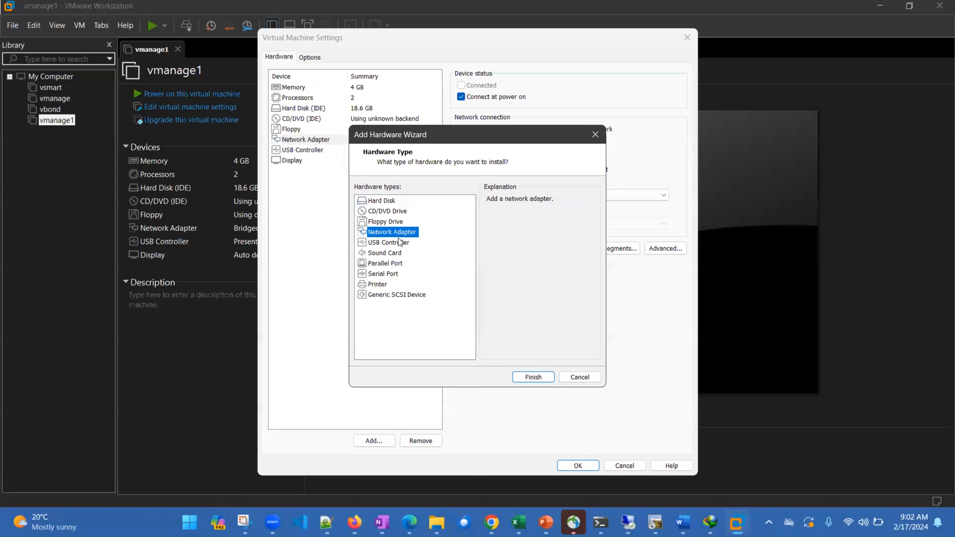
pyautogui.click(530, 374)
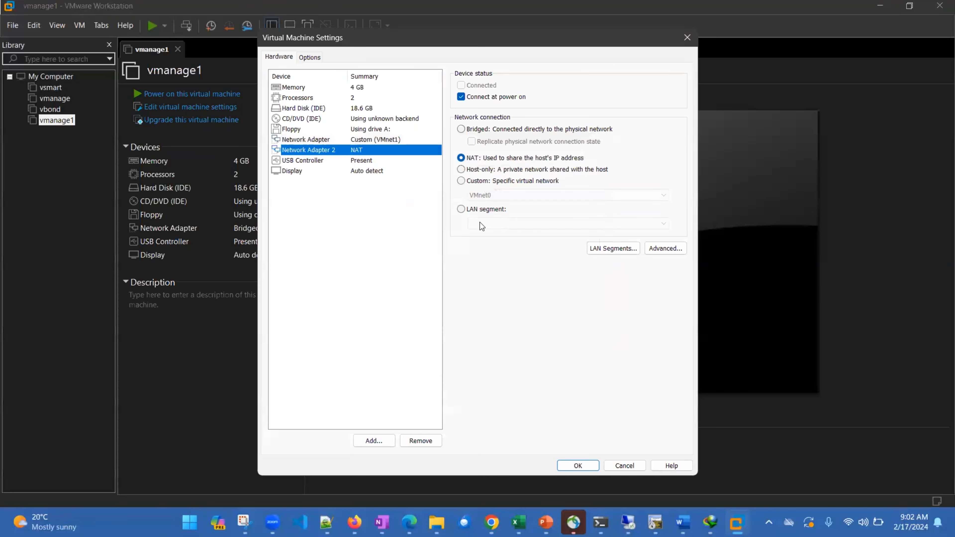
pyautogui.click(461, 181)
pyautogui.click(487, 195)
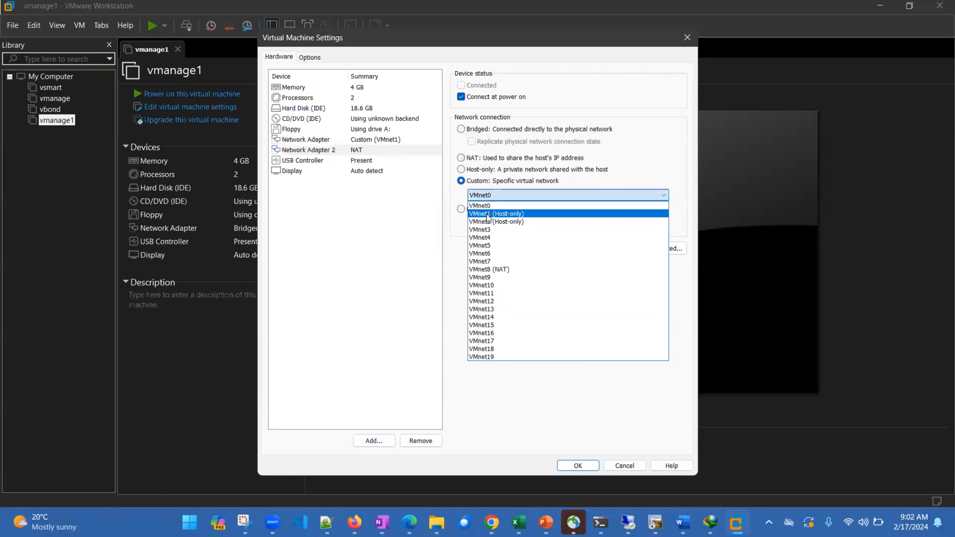
pyautogui.click(490, 222)
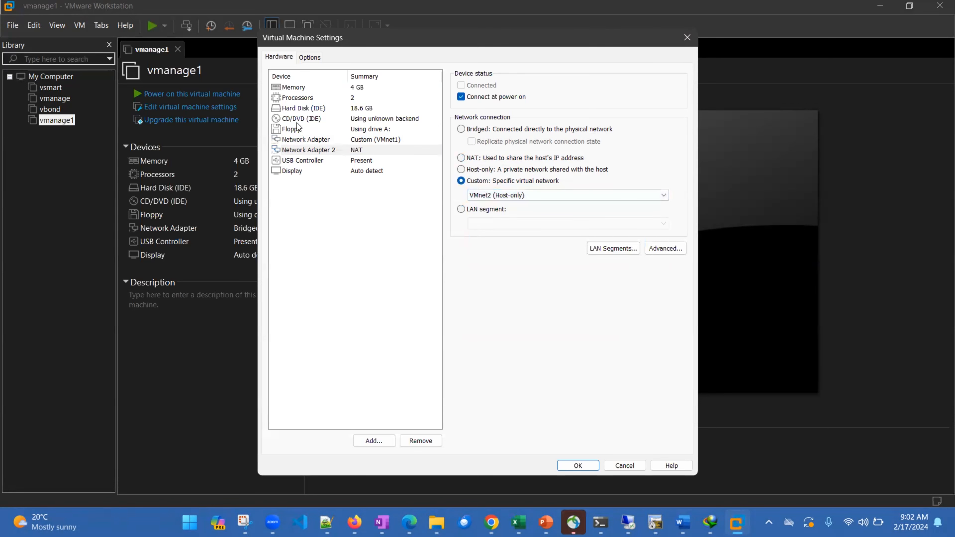
# Add a 10 GB IDE hard disk stored as vmanage1.vmdk and save the virtual machine settings
pyautogui.click(294, 109)
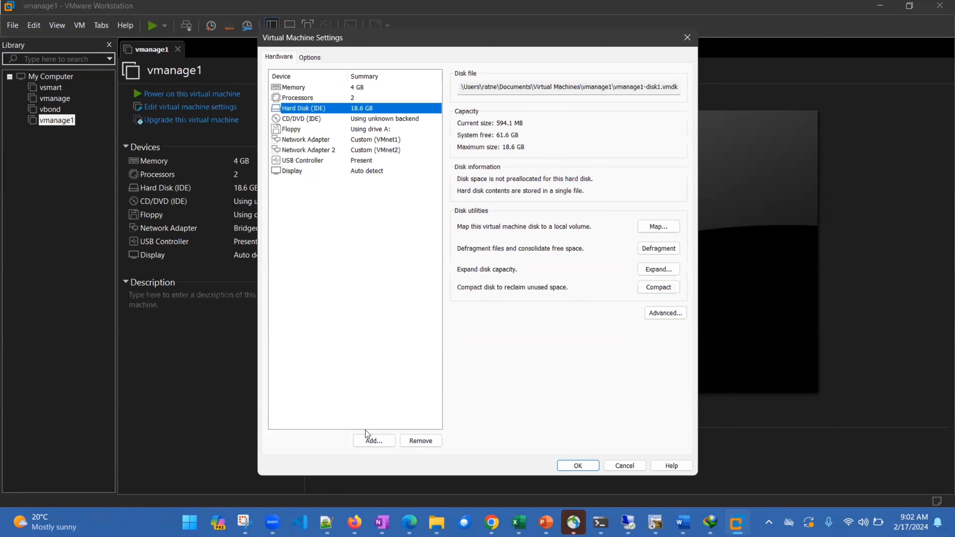
pyautogui.click(373, 440)
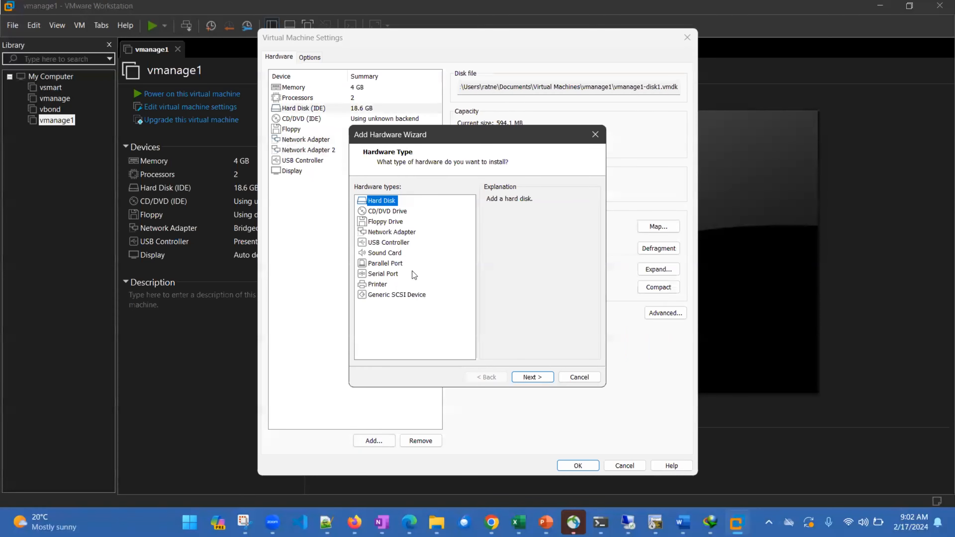
pyautogui.click(531, 376)
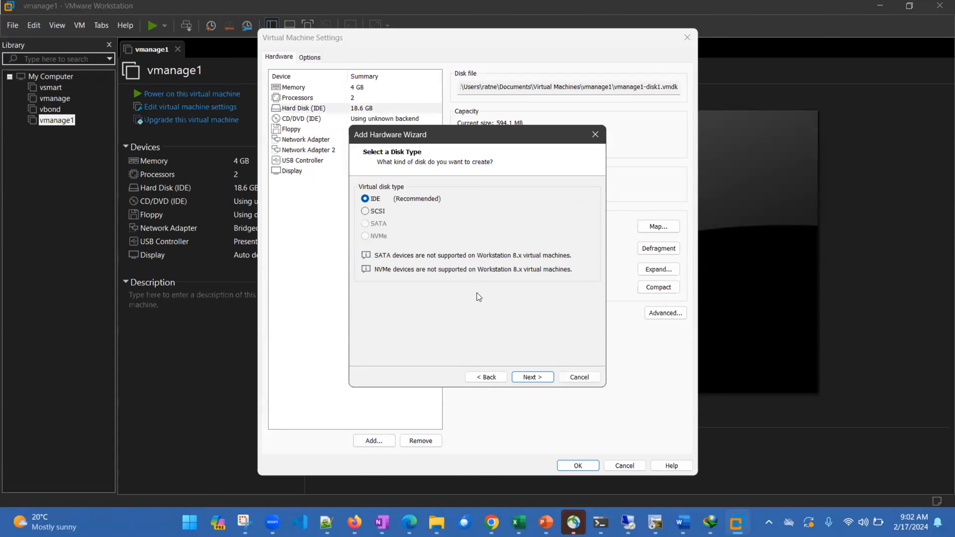
pyautogui.click(539, 378)
pyautogui.click(546, 378)
pyautogui.write('10')
pyautogui.press('Return')
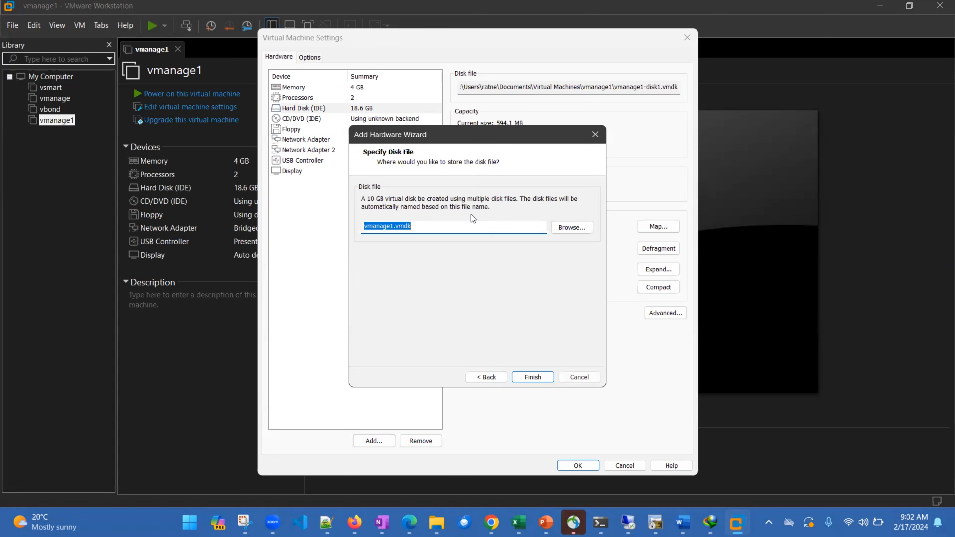
pyautogui.click(533, 377)
pyautogui.click(572, 465)
# Power on vmanage1 and log in to its console with the administrator username and password
pyautogui.moveTo(574, 523)
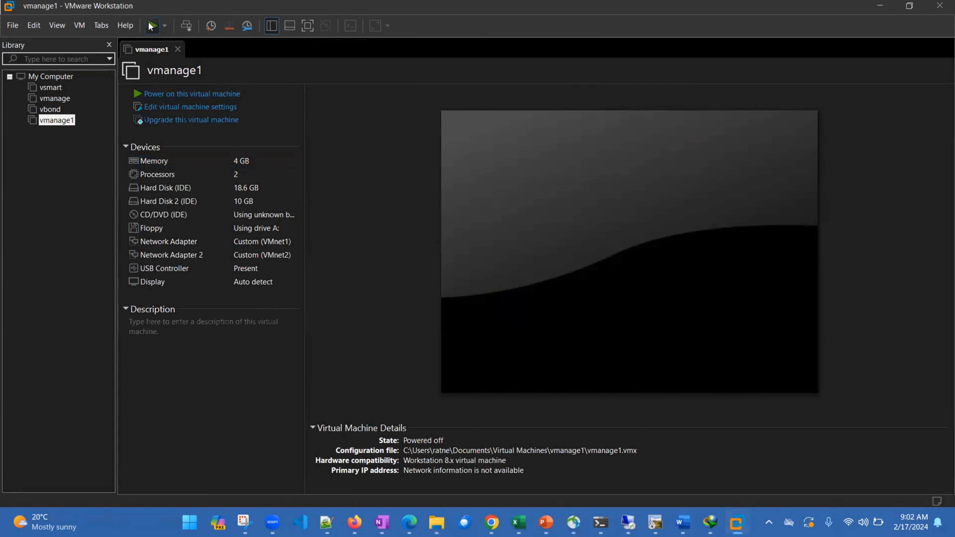
pyautogui.click(152, 26)
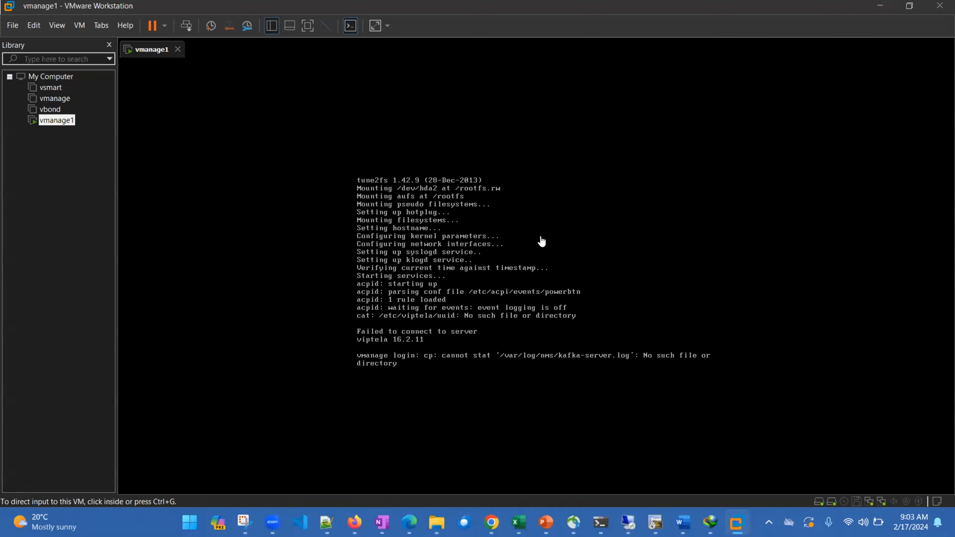
pyautogui.click(522, 261)
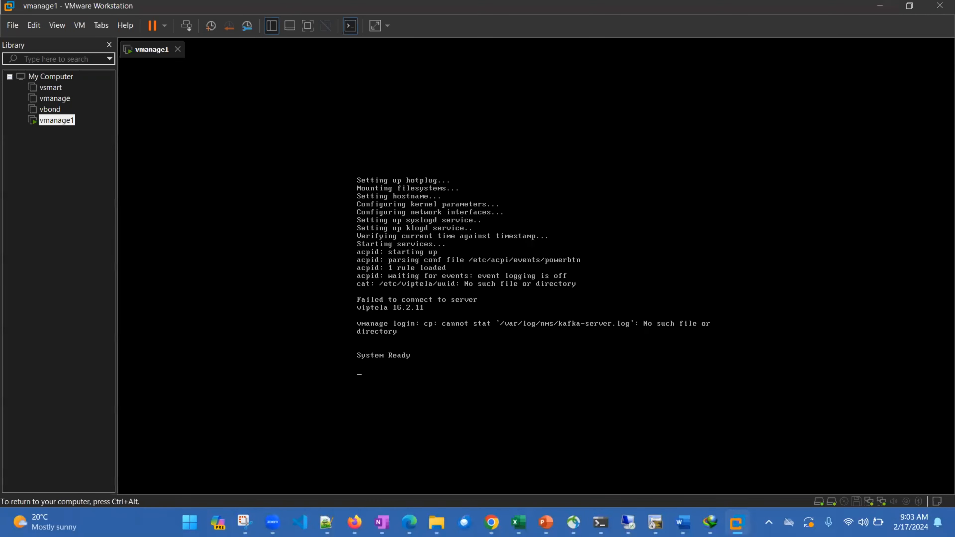
pyautogui.write('admin')
pyautogui.press('Return')
pyautogui.write('admin')
pyautogui.press('Return')
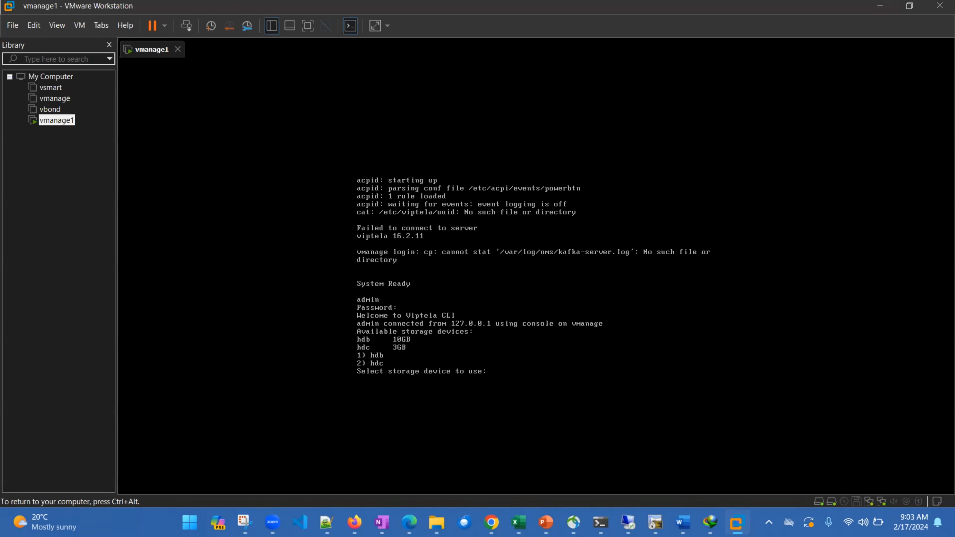
# Choose storage device 1 (hdb) for vManage and confirm formatting it
pyautogui.write('1')
pyautogui.press('Return')
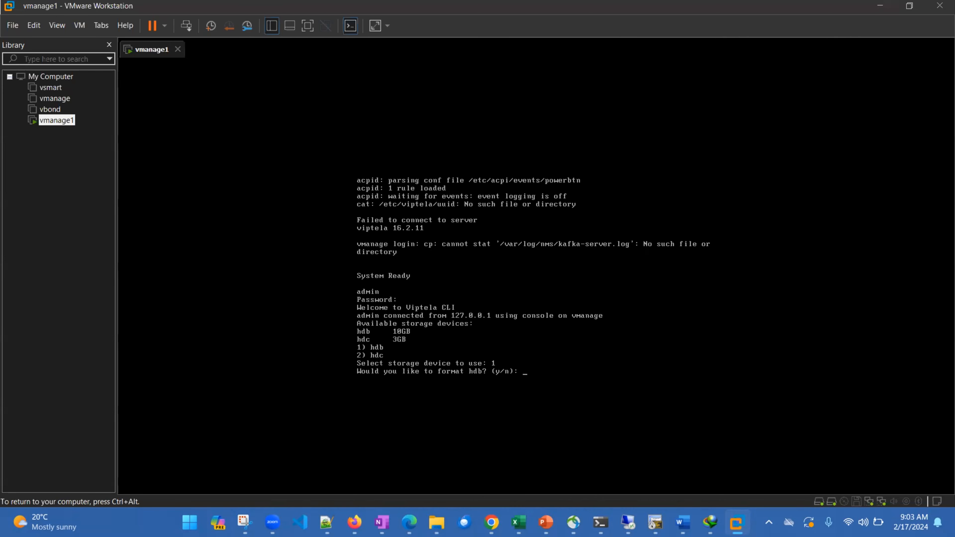
pyautogui.write('y')
pyautogui.press('Return')
pyautogui.write('y')
pyautogui.press('Return')
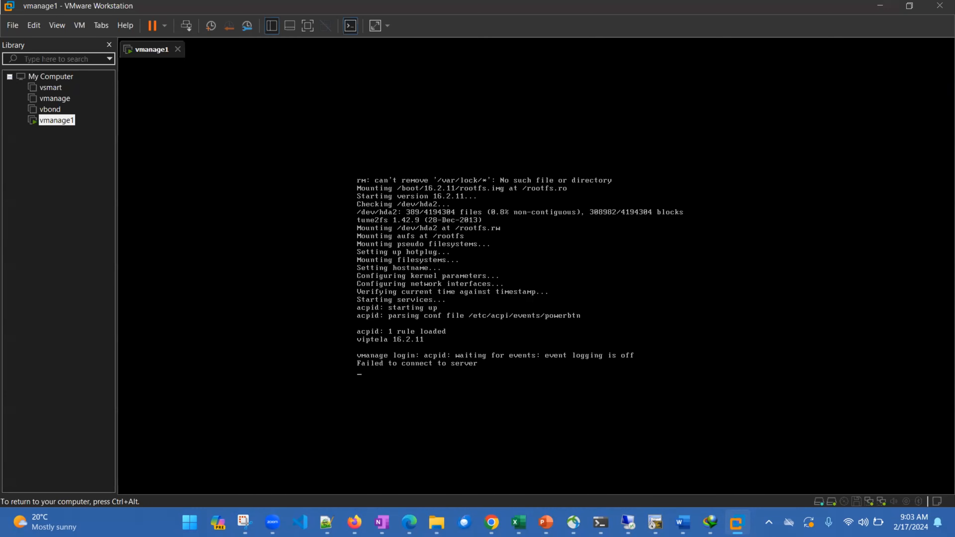
# Switch to the SD-WAN Excalidraw drawing in Chrome, draw a green rectangle below the cluster diagram, and pick the Line tool
pyautogui.hotkey('ctrl', 'alt')
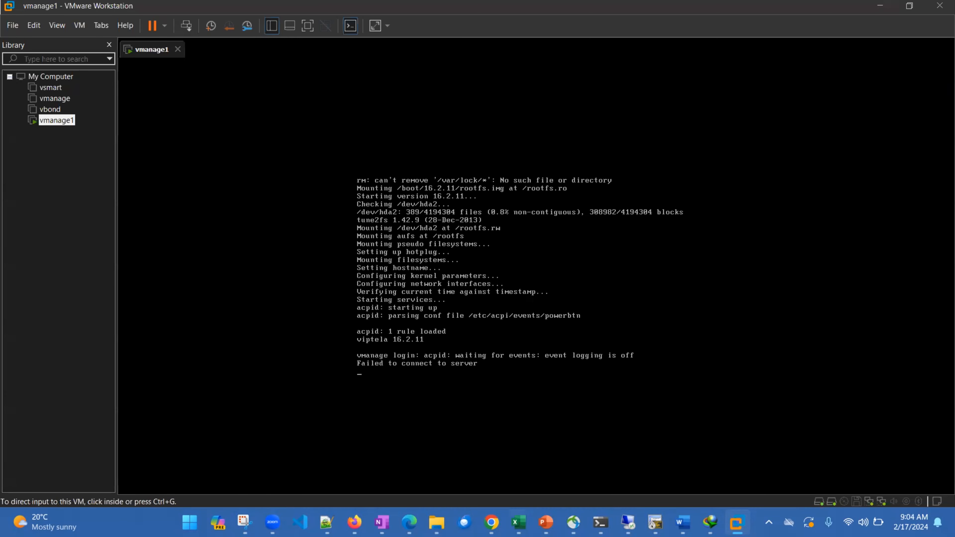
pyautogui.moveTo(491, 521)
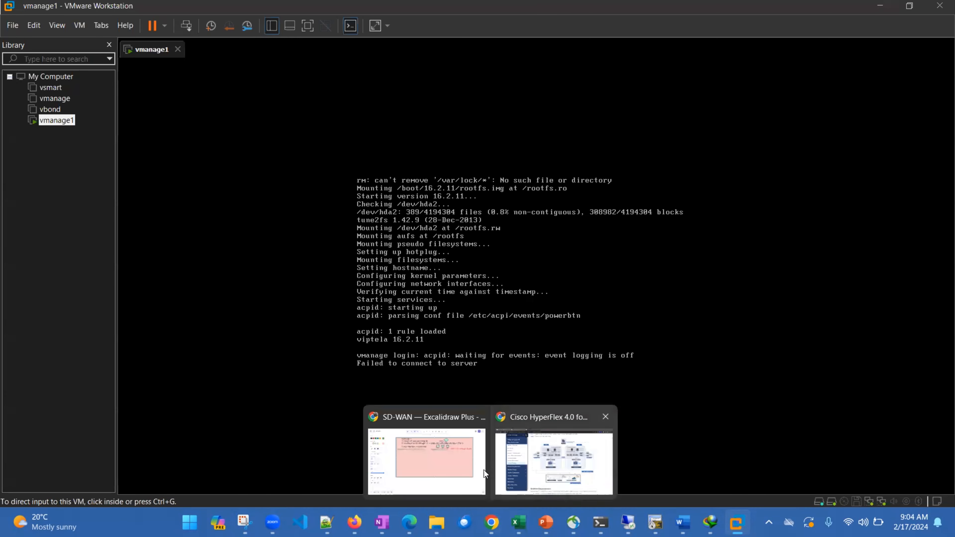
pyautogui.click(461, 470)
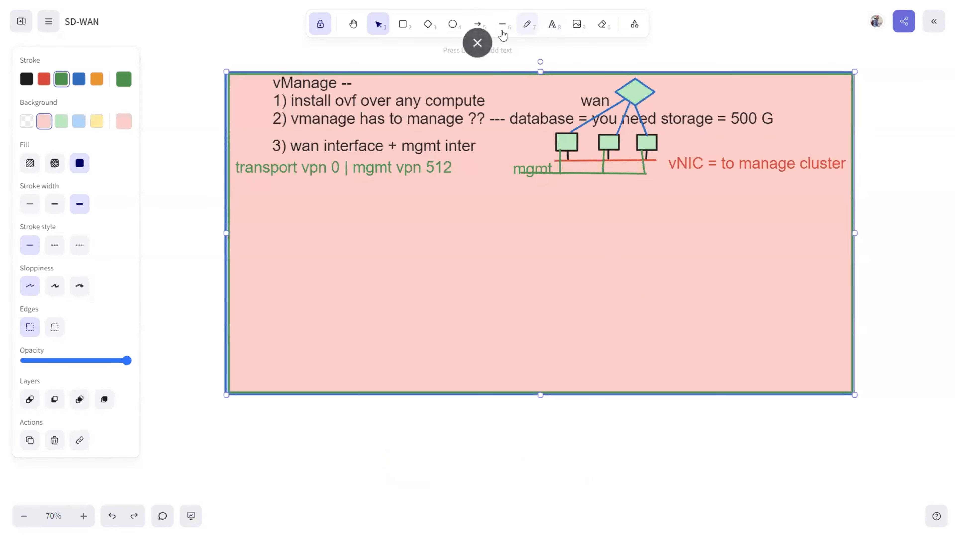
pyautogui.click(403, 24)
pyautogui.moveTo(510, 234)
pyautogui.mouseDown()
pyautogui.moveTo(571, 273)
pyautogui.moveTo(599, 310)
pyautogui.mouseUp()
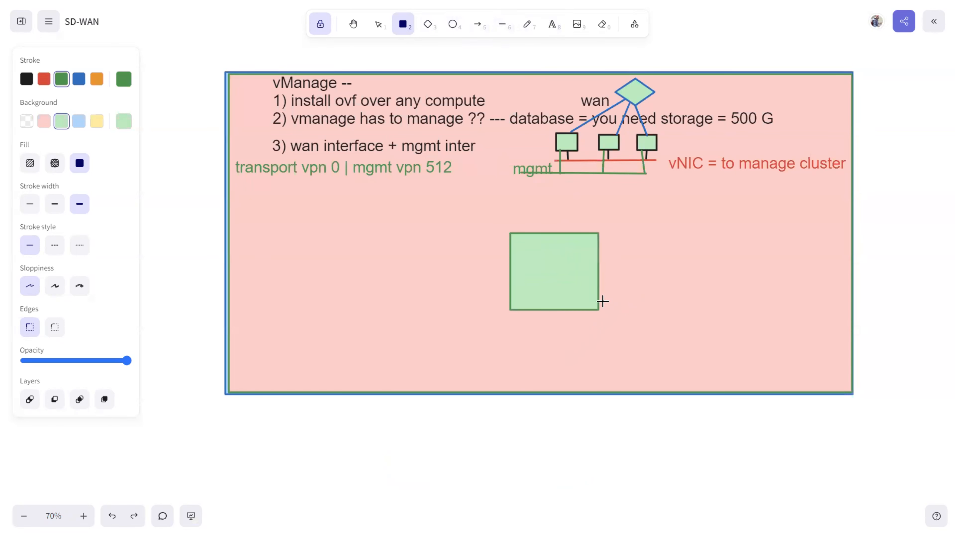
pyautogui.click(502, 25)
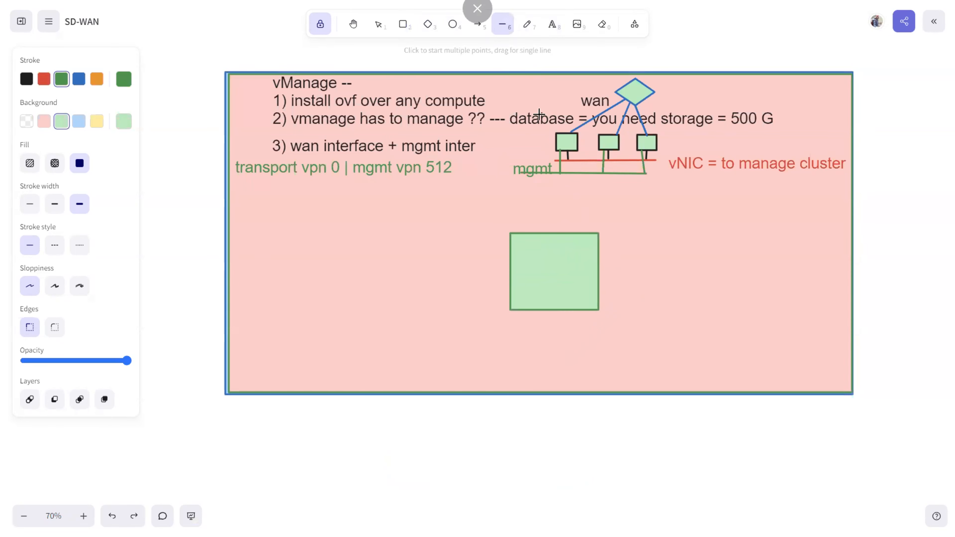